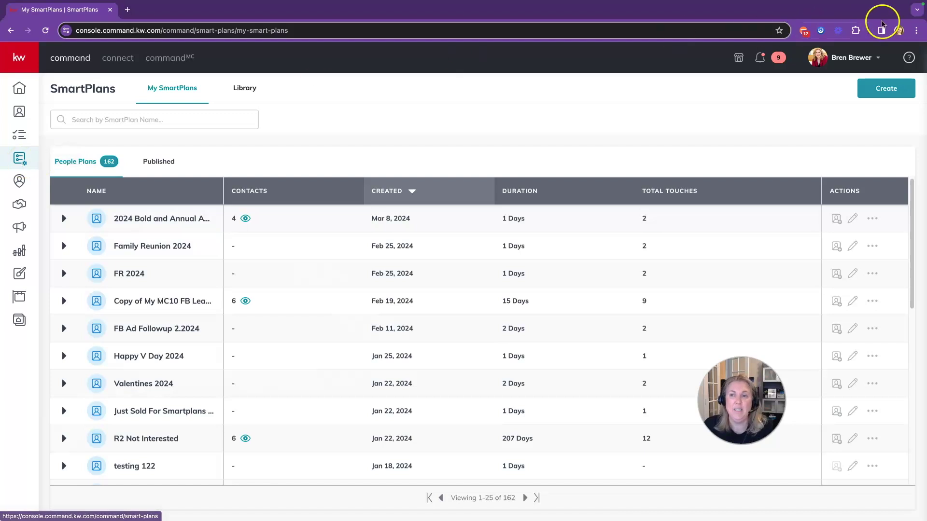
Create a new SmartPlan, renaming it to 'Tes-ting' after the name 'Test' is rejected as a duplicate.
left_click(888, 91)
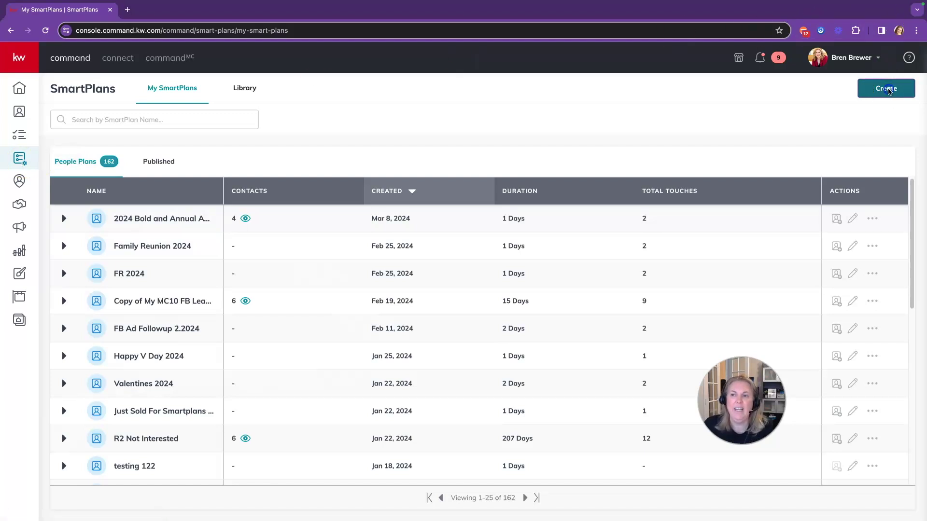
left_click(410, 292)
type("Testing")
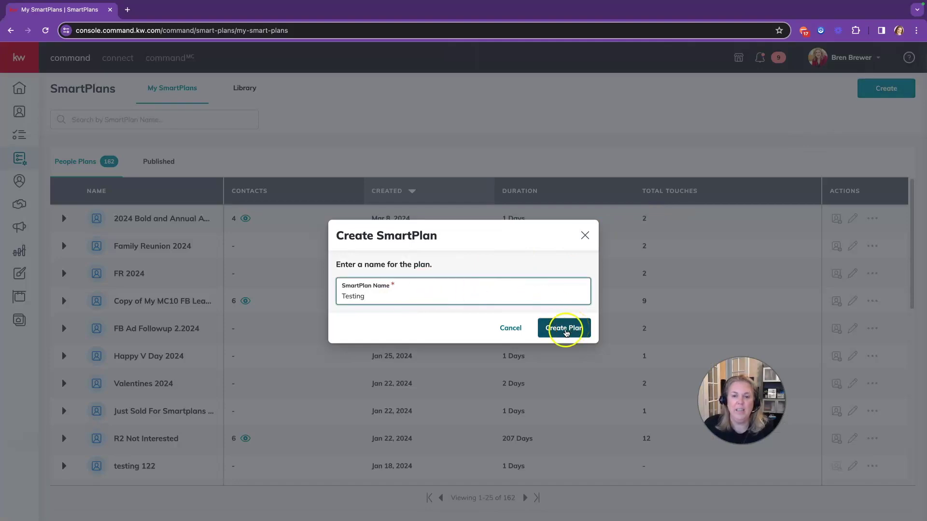
left_click(565, 328)
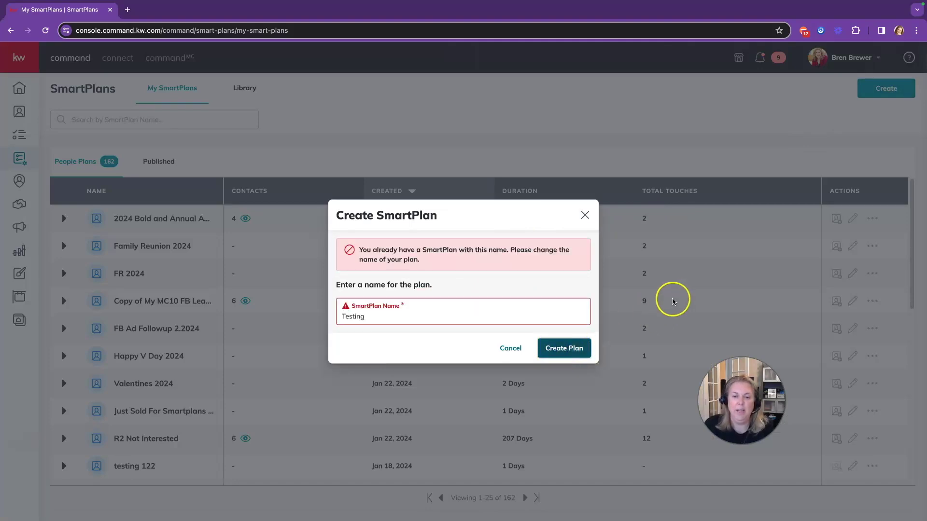
triple_click(586, 313)
type("Testing 2")
left_click(563, 327)
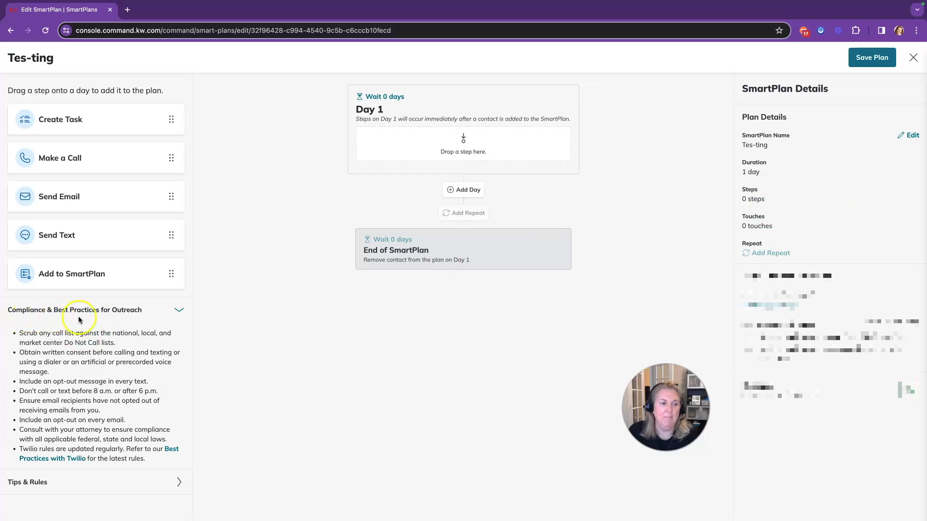
Collapse the Compliance section, read through Tips & Rules, then collapse it again.
left_click(178, 310)
left_click(179, 336)
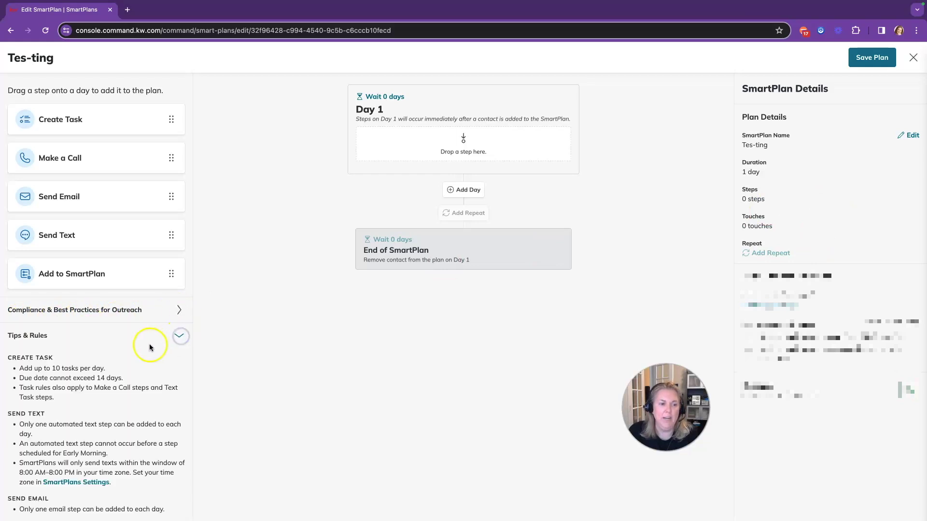
scroll(145, 372, "down", 3)
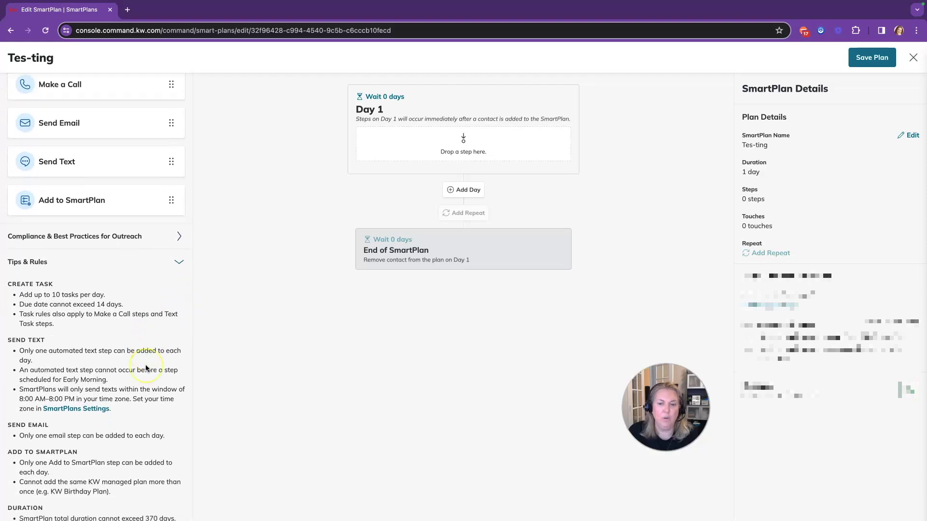
scroll(145, 368, "down", 2)
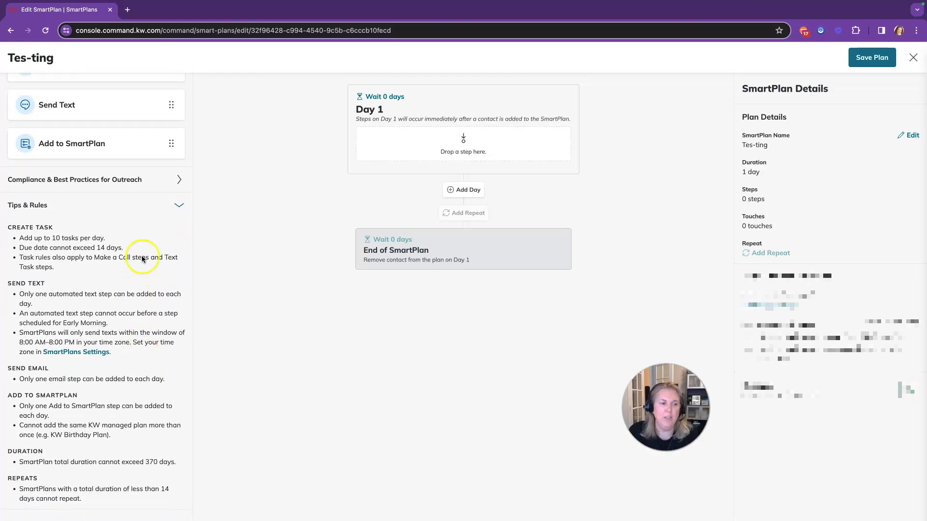
scroll(141, 244, "up", 5)
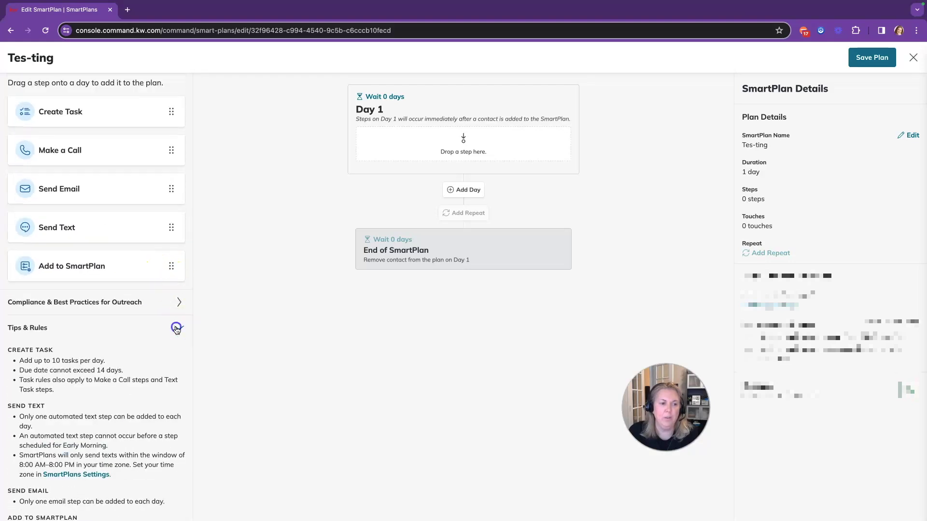
left_click(176, 329)
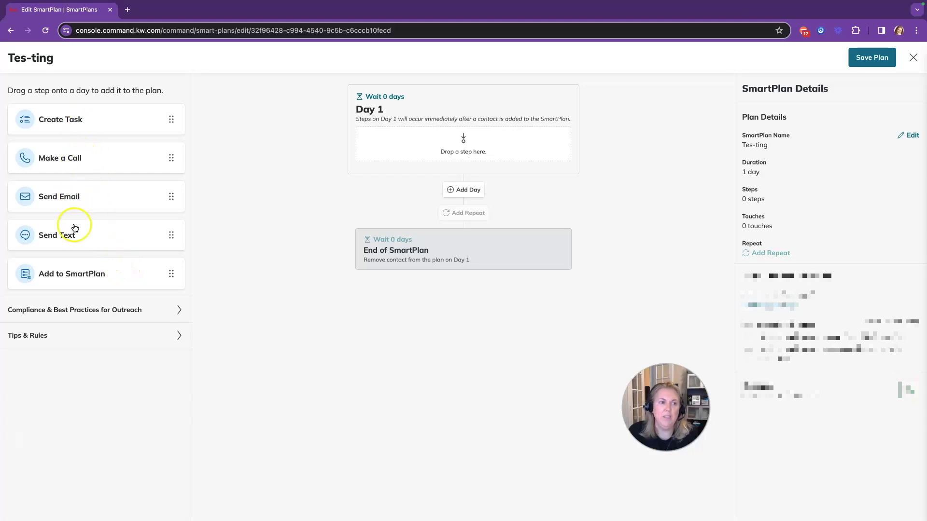
Put a Send Text step on Day 1, set as an automated text with a static message.
left_click_drag(124, 233, 410, 152)
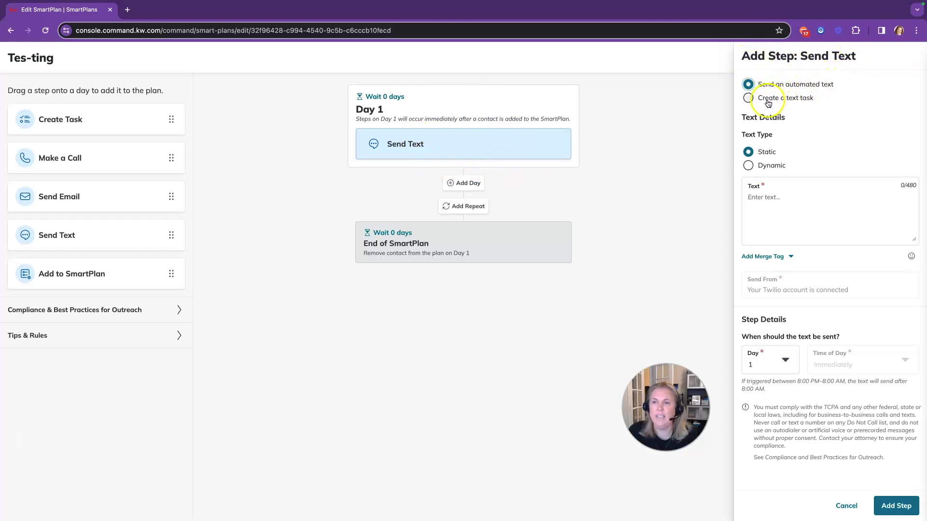
left_click(748, 99)
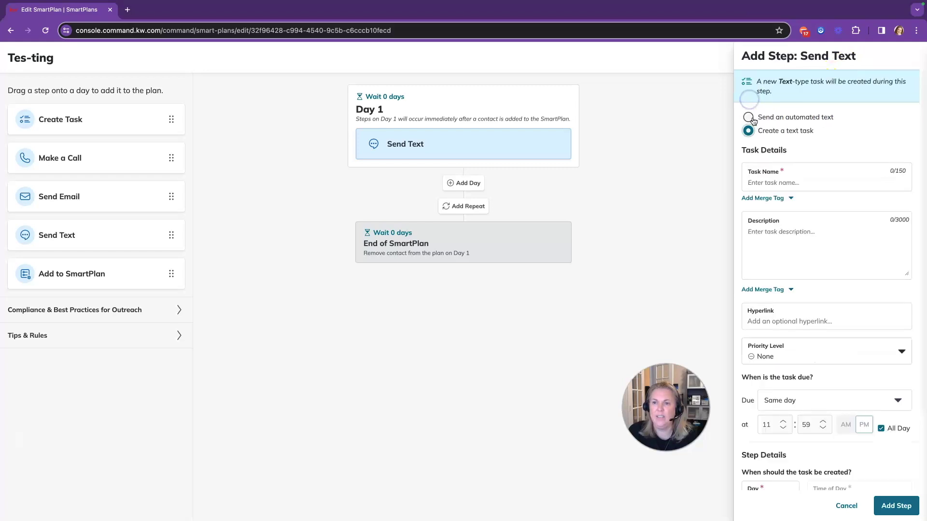
left_click(747, 117)
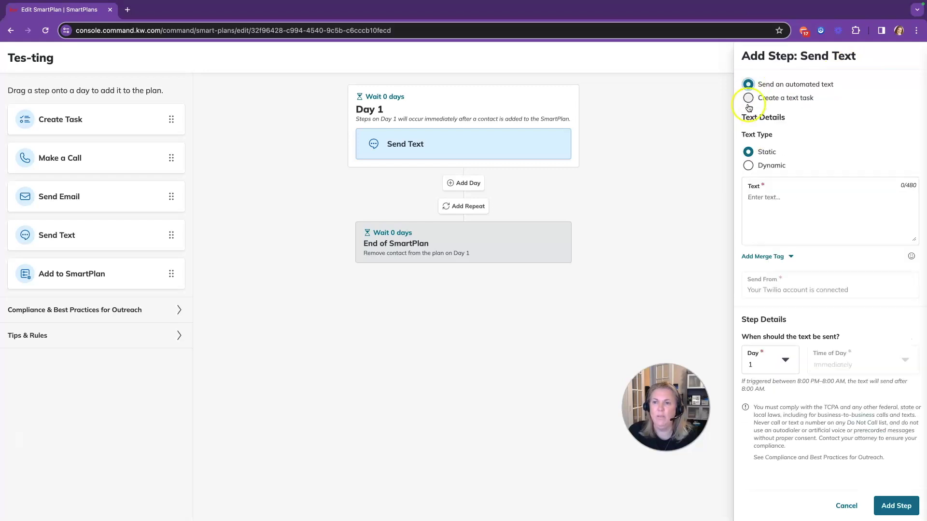
left_click(749, 100)
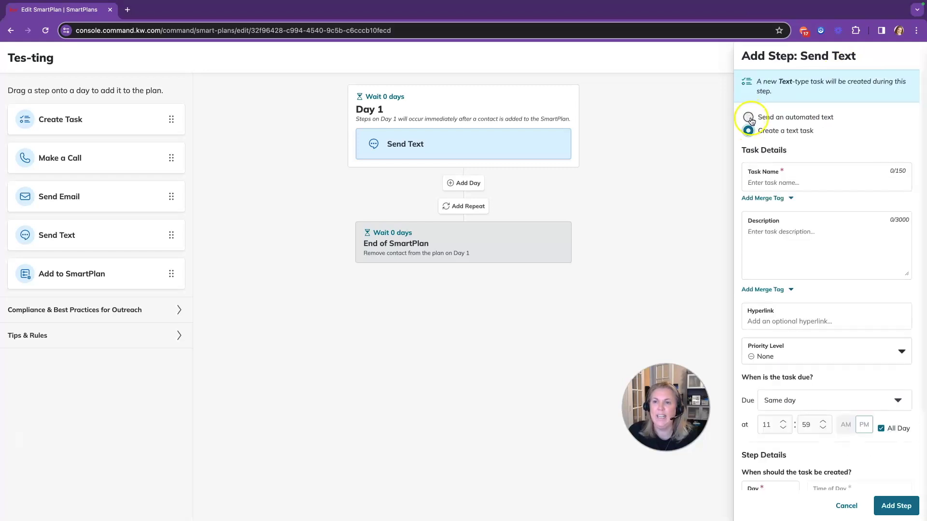
left_click(749, 117)
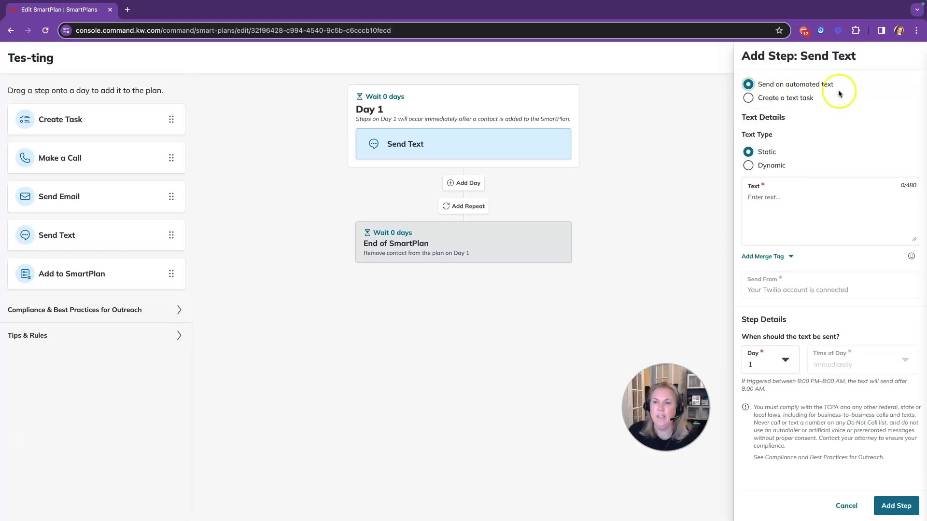
left_click(748, 166)
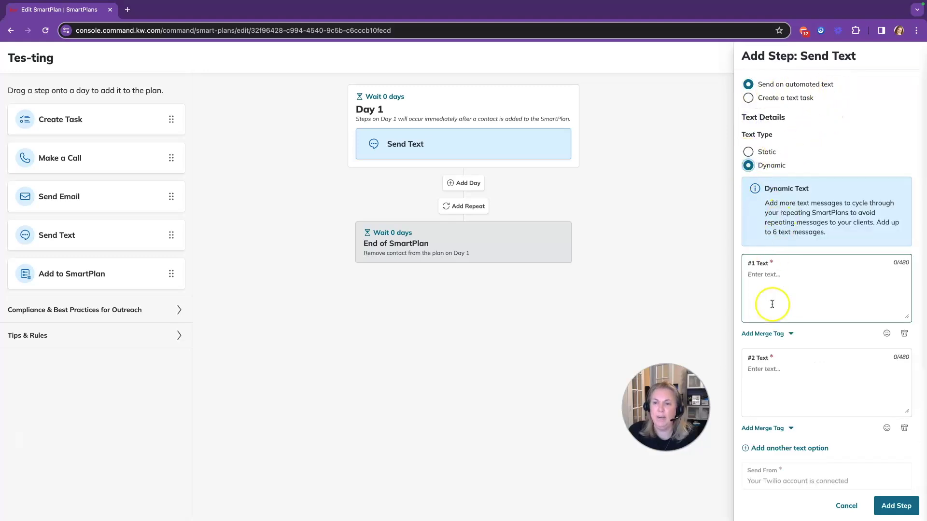
scroll(792, 356, "down", 3)
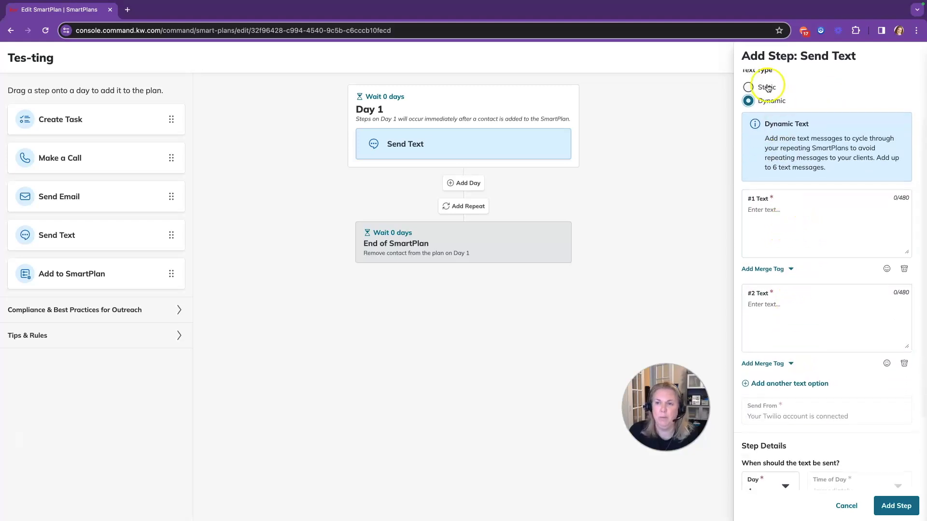
left_click(748, 88)
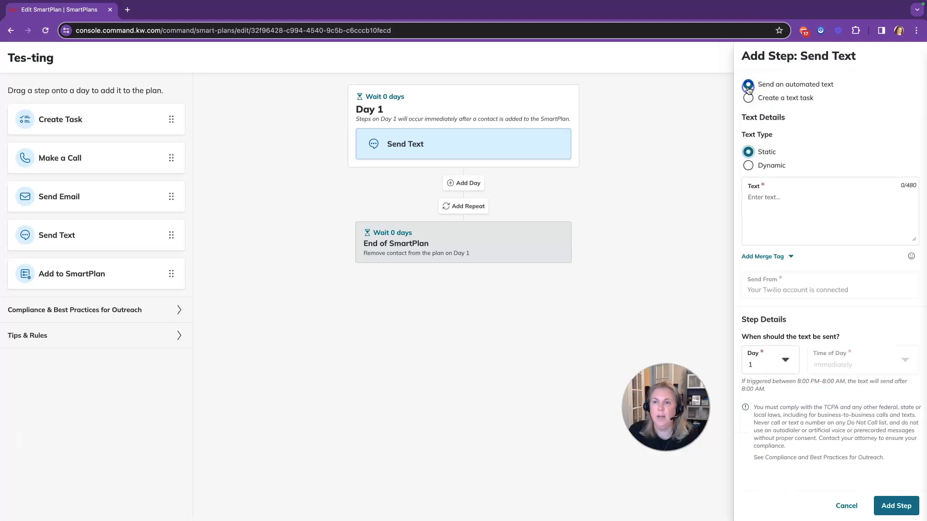
Write the text greeting with the contact.first.name merge tag, add the step, and drop a Send Email onto Day 1.
left_click(762, 199)
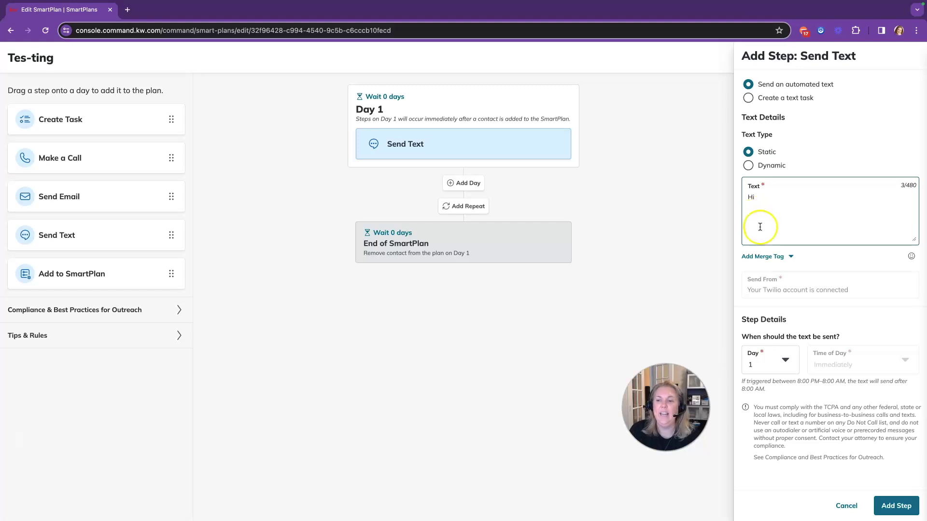
left_click(755, 257)
left_click(759, 274)
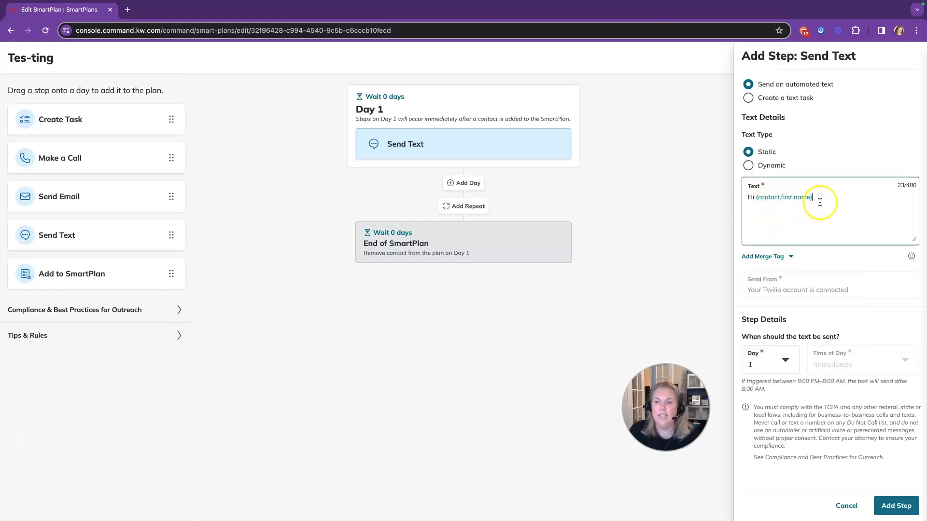
left_click(764, 257)
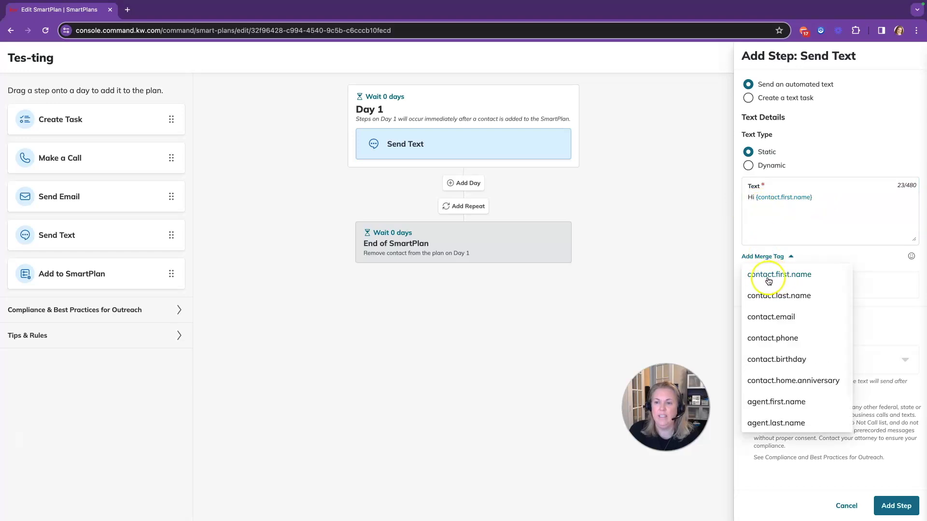
left_click(827, 254)
left_click(811, 209)
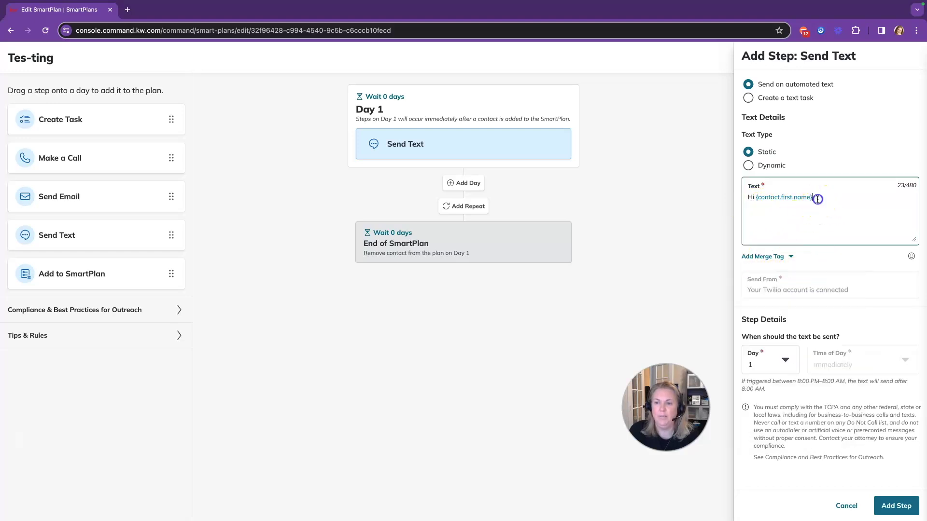
type(",")
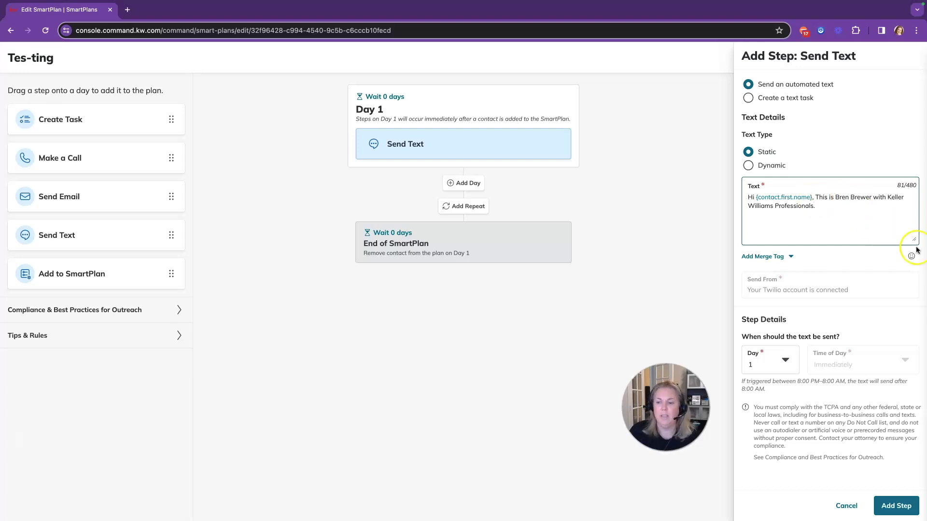
left_click(898, 506)
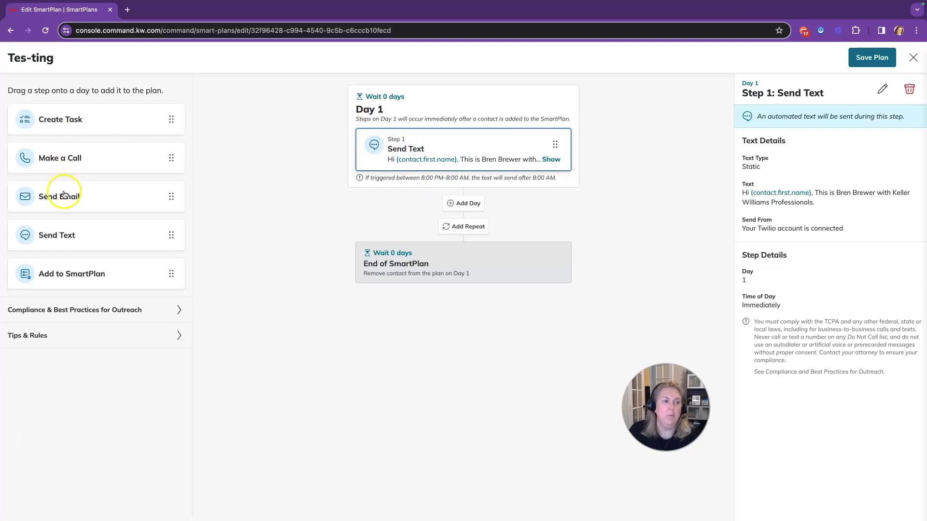
left_click_drag(68, 196, 412, 154)
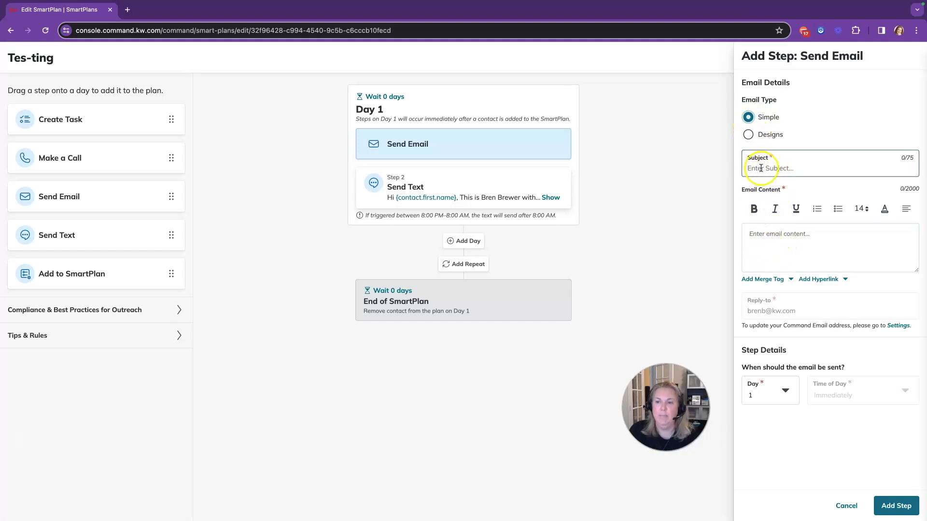
Switch the email to the Classic - Happy Valentine's Day design and save it.
left_click(748, 135)
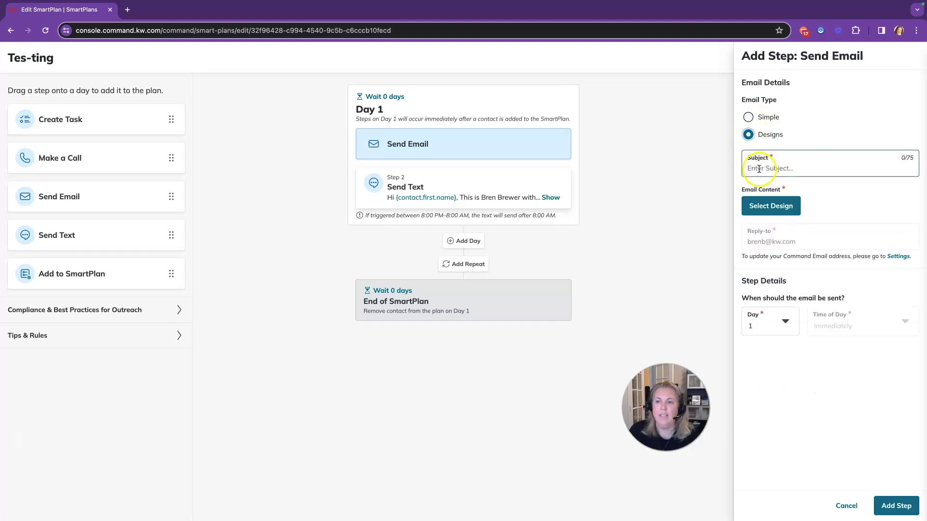
left_click(770, 205)
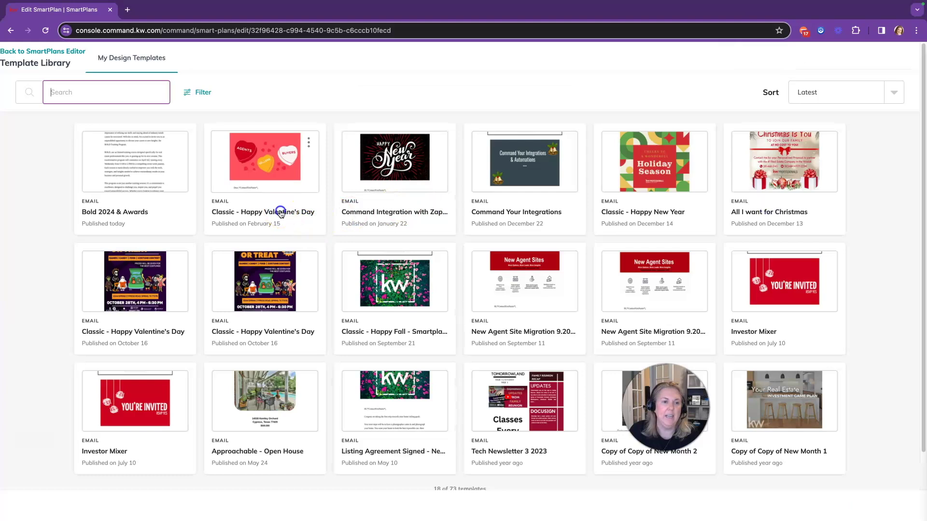
left_click(277, 260)
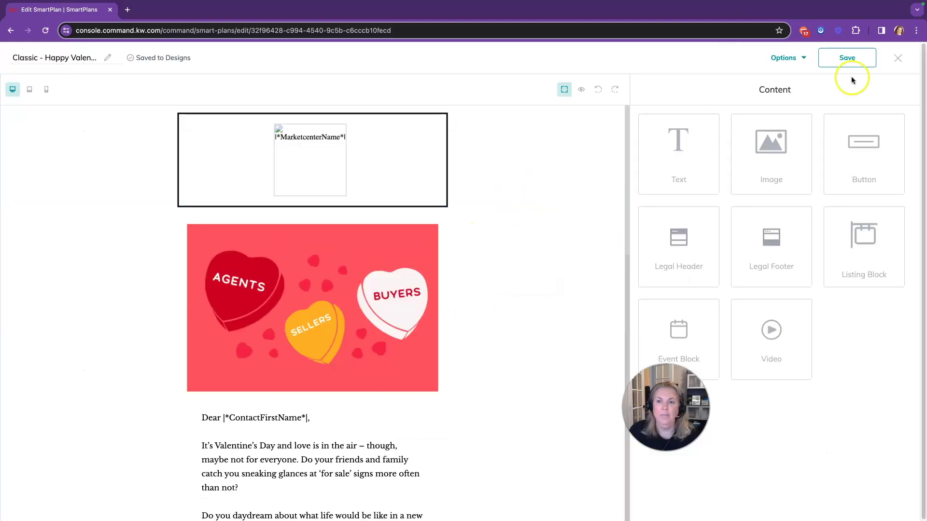
left_click(848, 59)
left_click(898, 60)
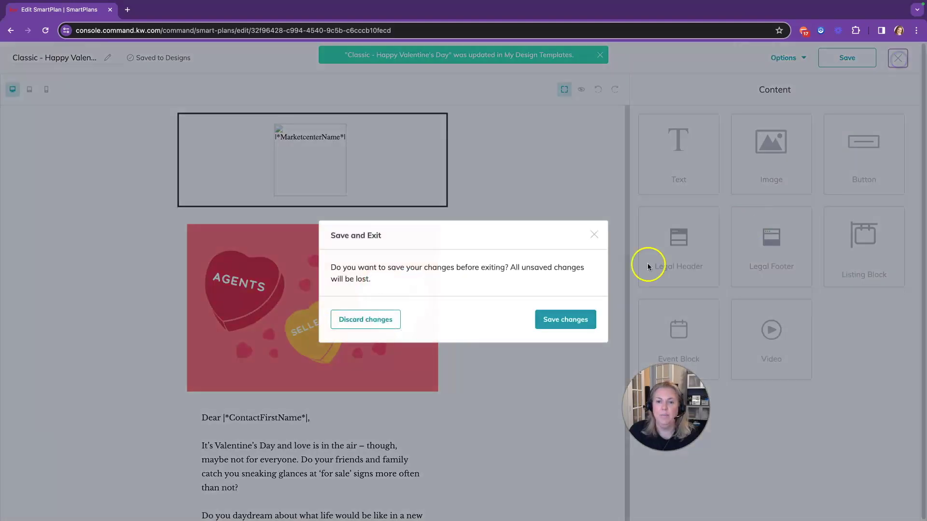
left_click(565, 320)
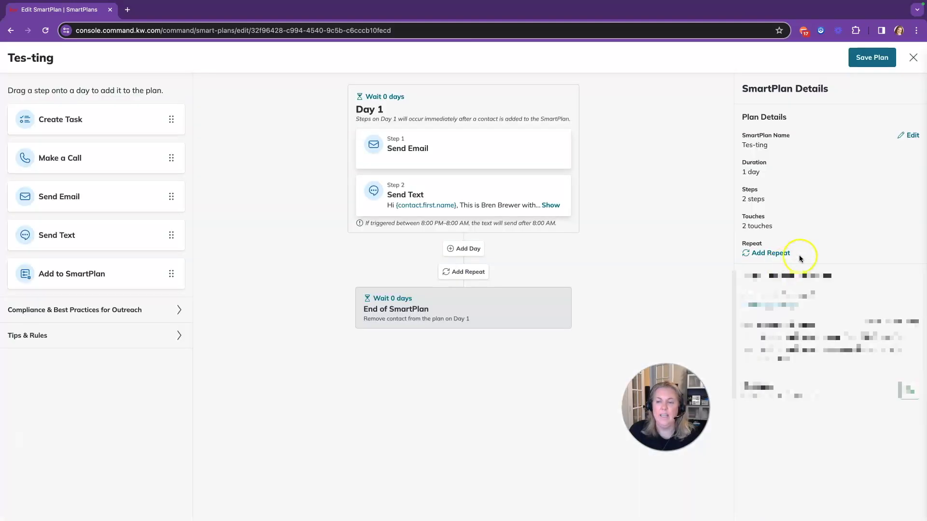
Enter the subject 'Happy Valentines Day' and add the email step.
left_click(776, 170)
type("H")
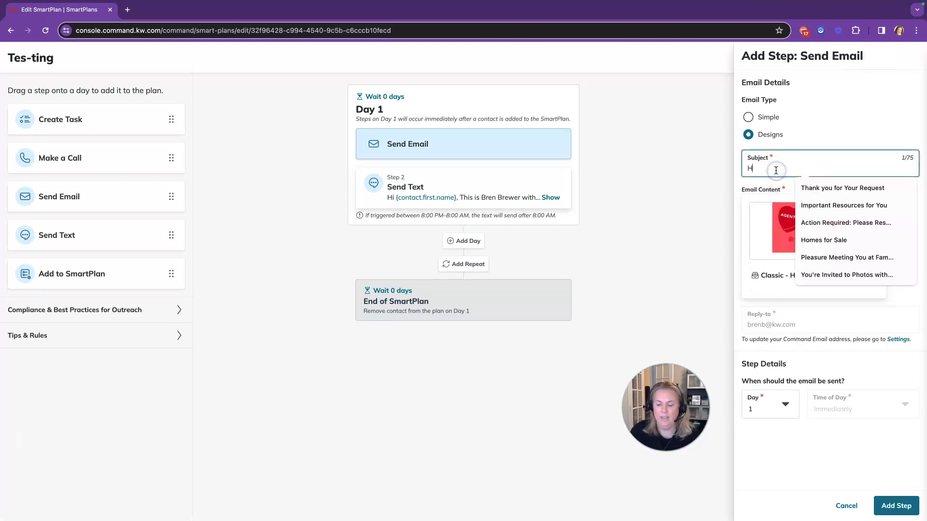
type("ap")
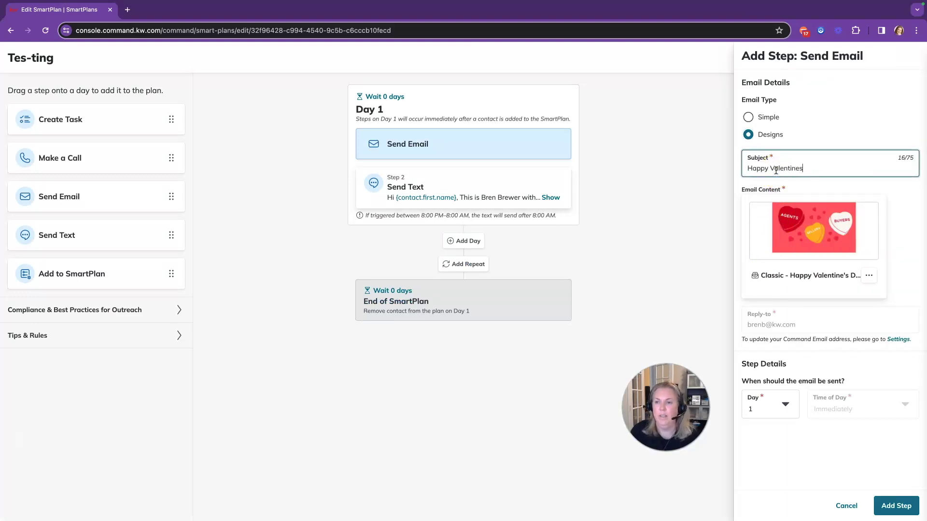
type("py Valentines")
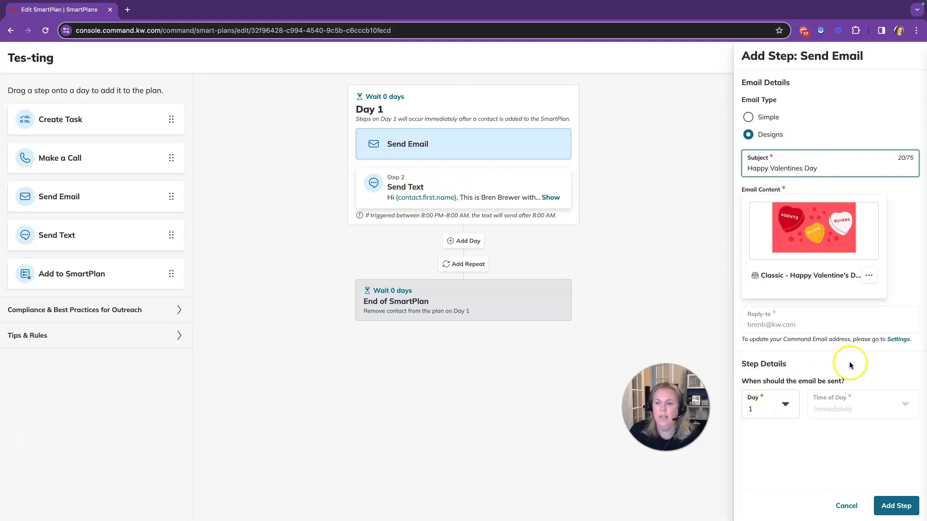
left_click(904, 503)
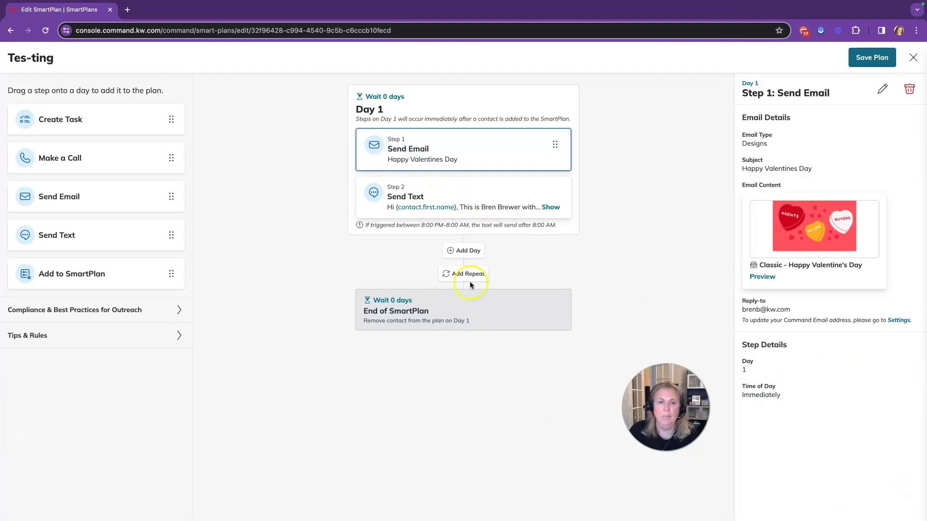
Add a second day with a 5-day wait so it becomes Day 6.
left_click(463, 252)
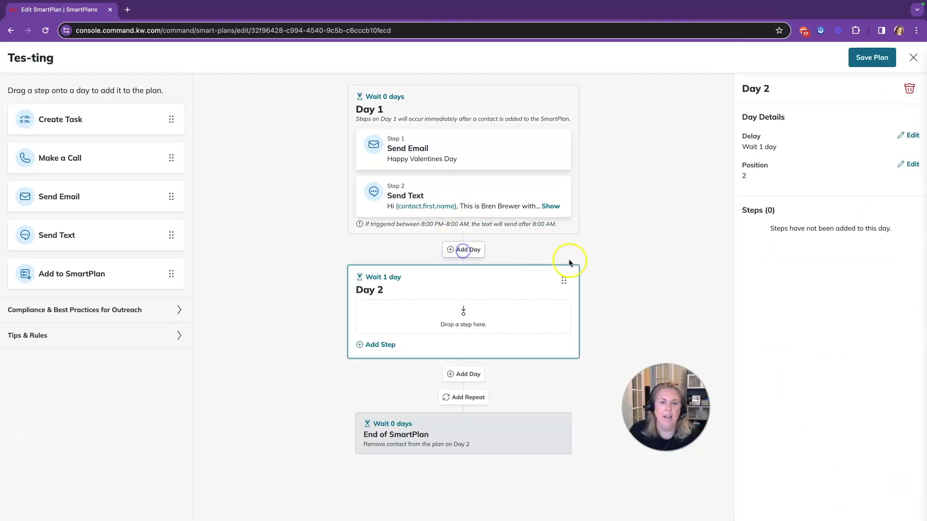
left_click(390, 280)
left_click(457, 304)
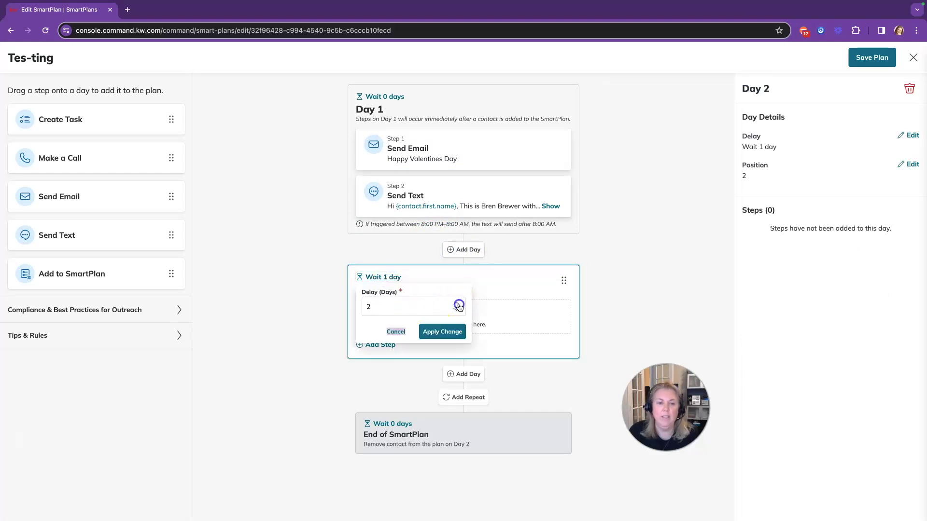
left_click(437, 331)
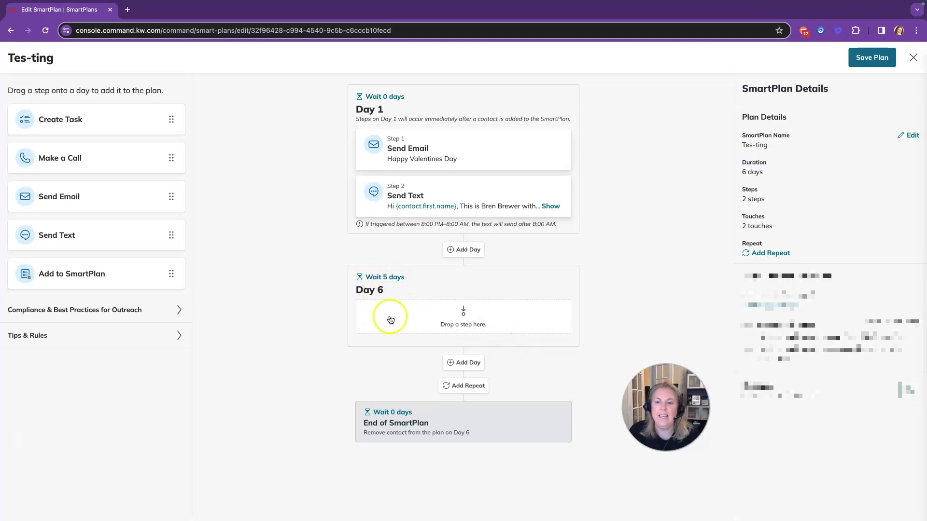
Place an Add to SmartPlan step on Day 6 and browse the available plans.
left_click_drag(89, 279, 483, 325)
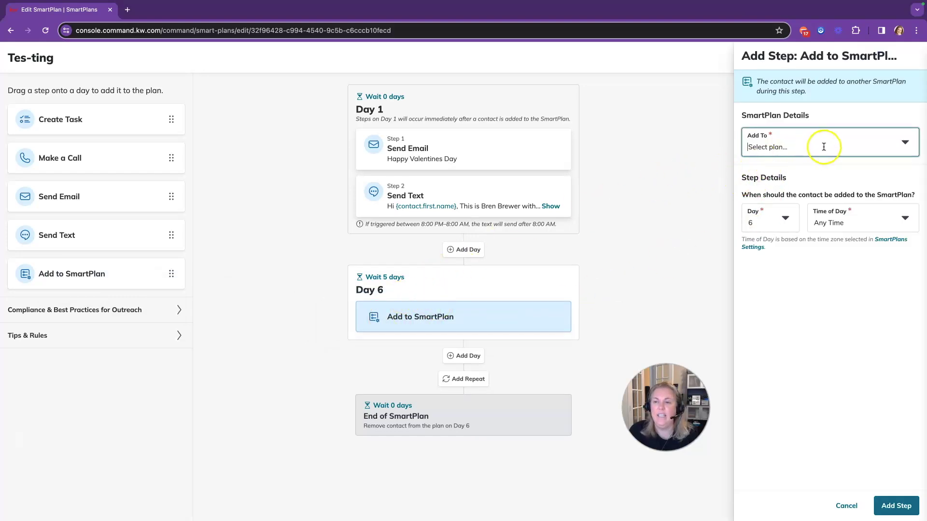
left_click(824, 147)
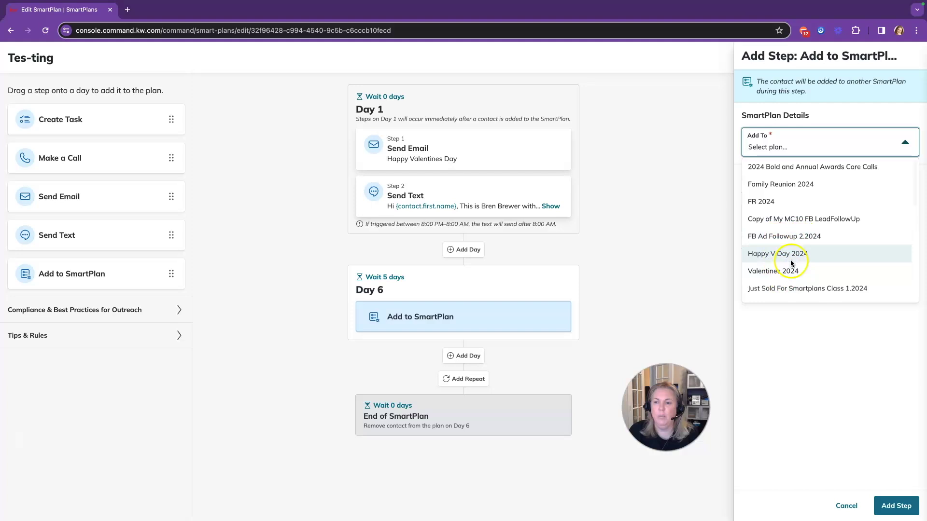
scroll(789, 257, "down", 5)
scroll(806, 227, "up", 5)
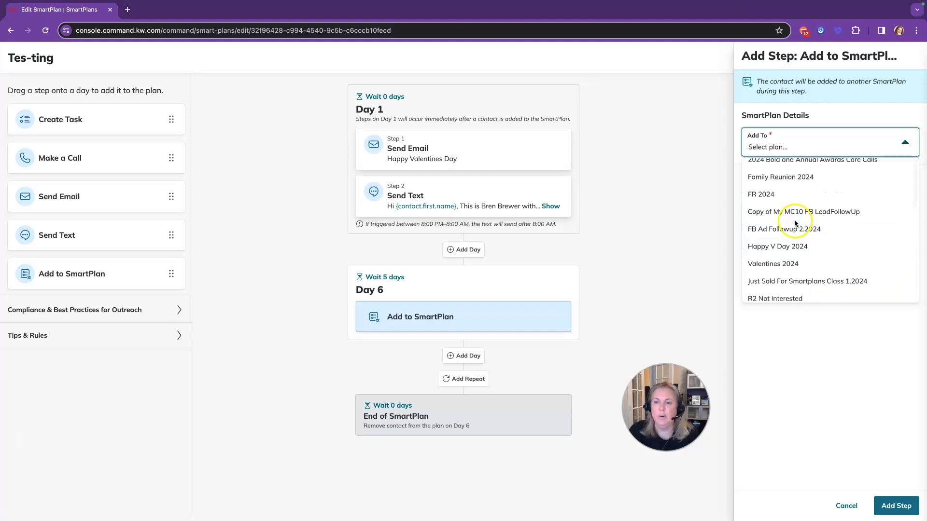
scroll(795, 222, "down", 10)
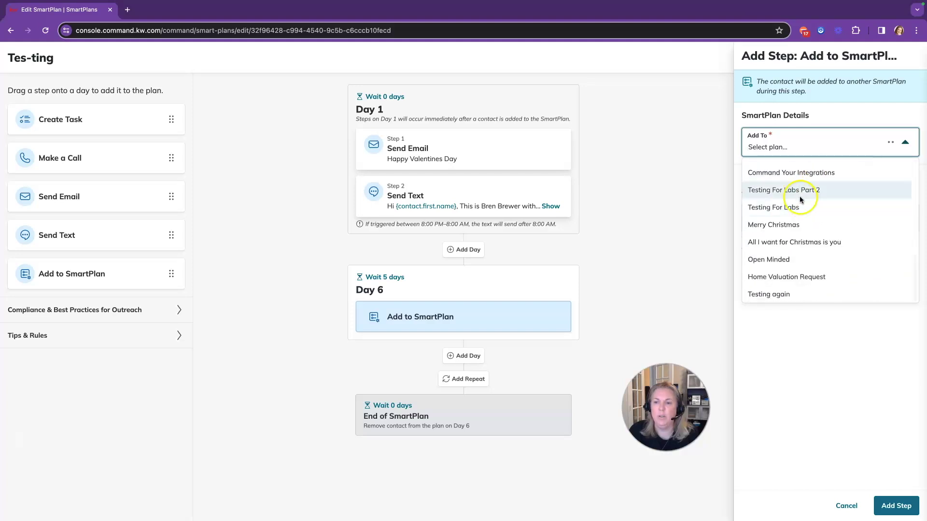
Search 'nurt', choose My Long-Term Nurture as the target plan, and add the step.
left_click(802, 147)
type("long t")
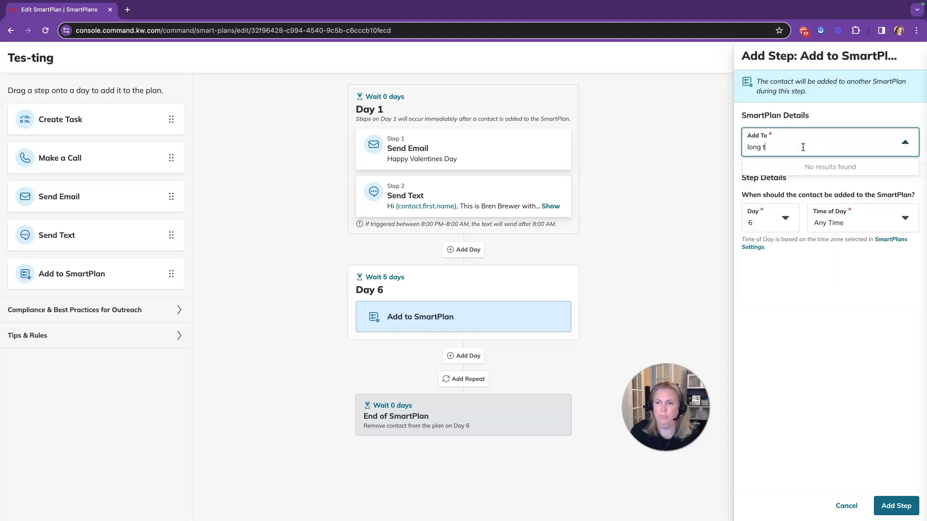
type("erm")
left_click(738, 143)
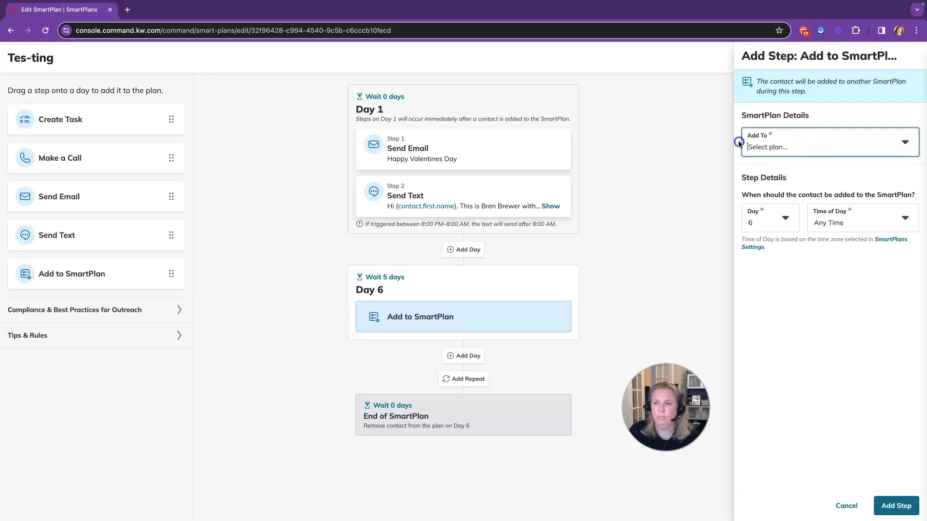
type("bnu")
key("BackSpace")
key("BackSpace")
key("BackSpace")
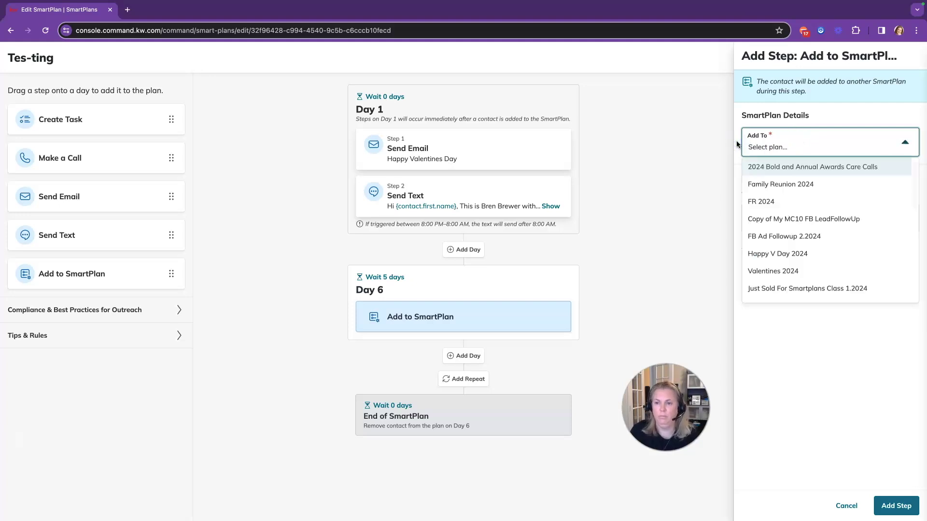
type("nurture")
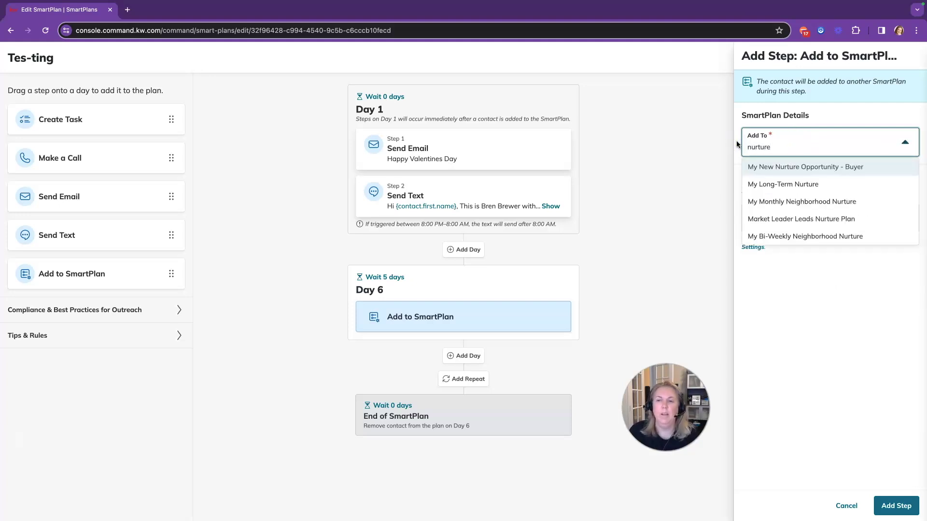
left_click(764, 185)
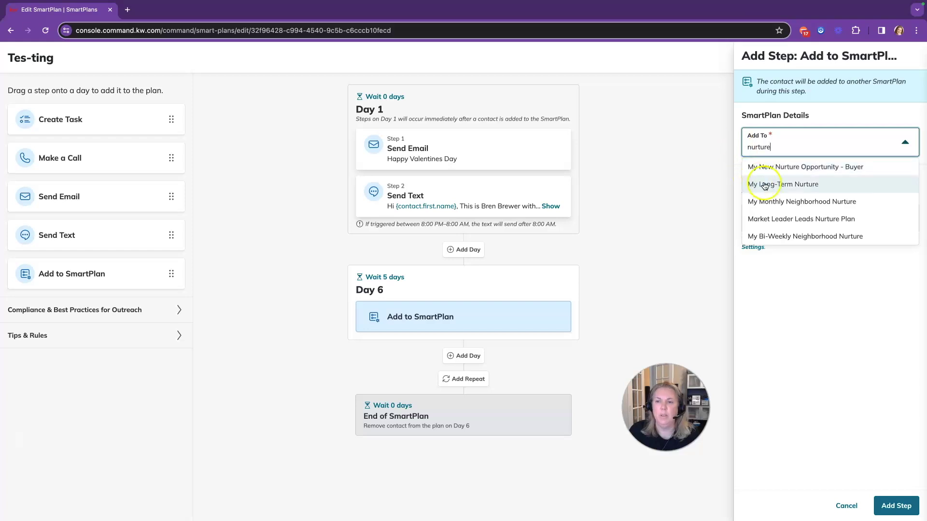
left_click(792, 188)
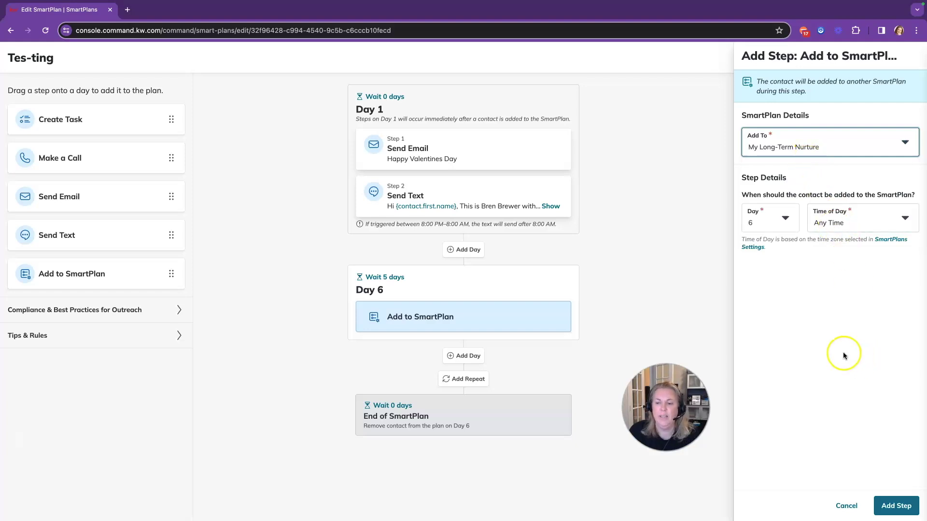
left_click(895, 505)
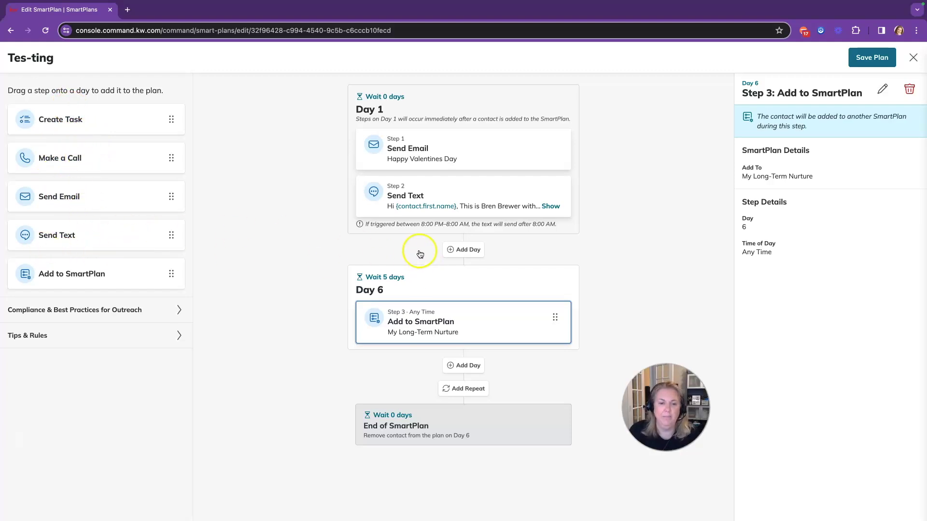
left_click(471, 393)
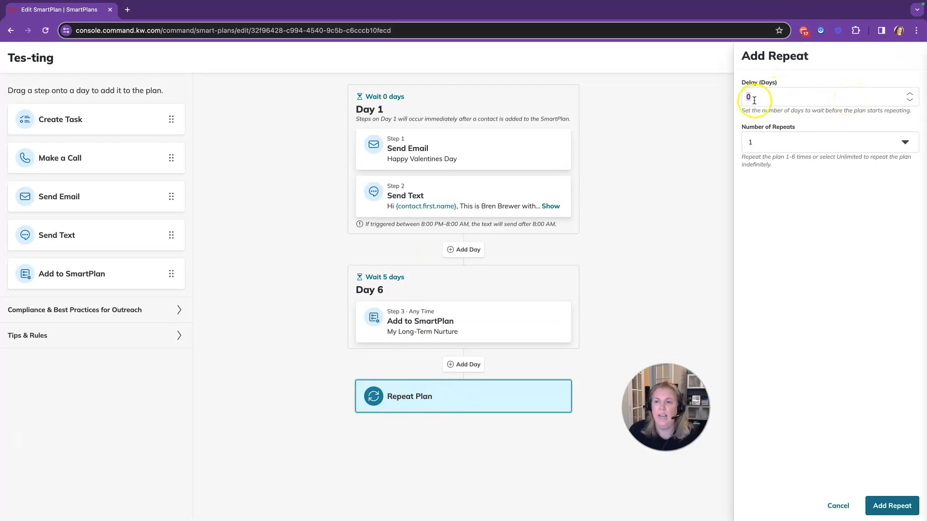
Set the repeat count to Unlimited and add the repeat.
type("368")
left_click(910, 98)
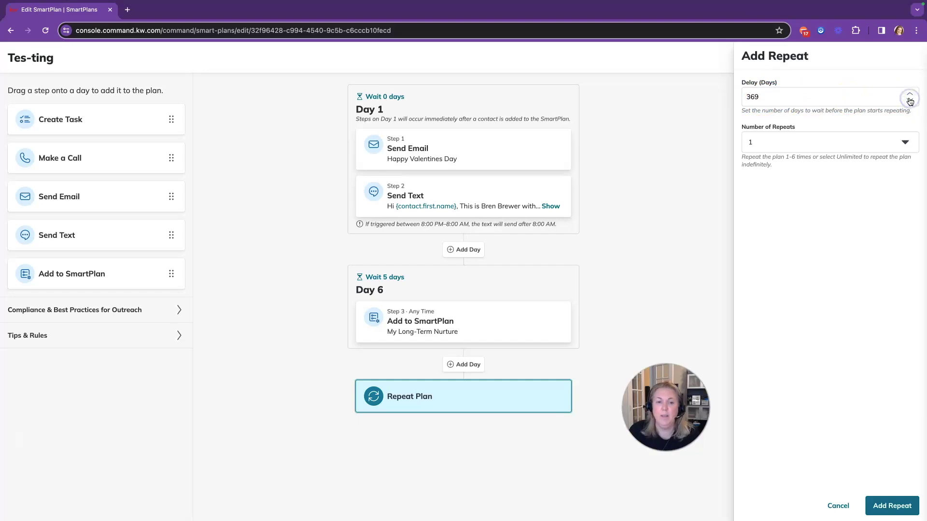
left_click(904, 141)
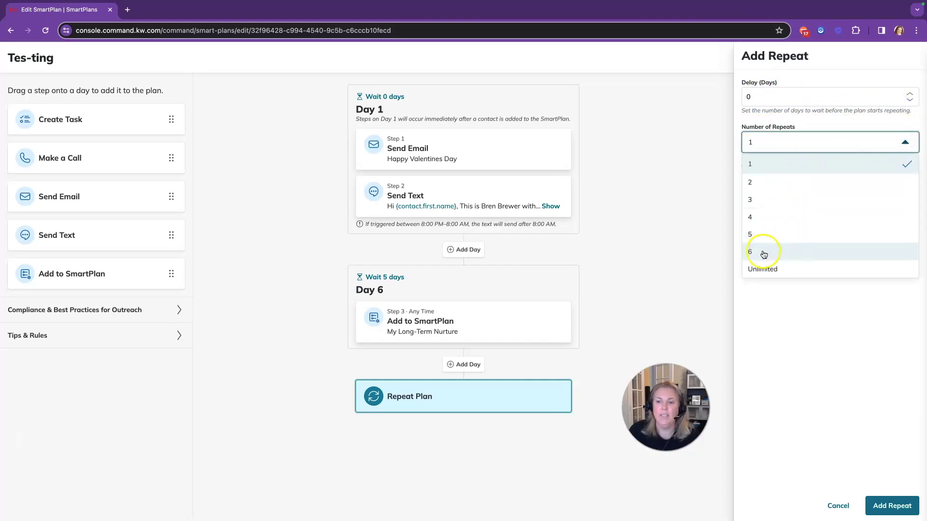
left_click(766, 268)
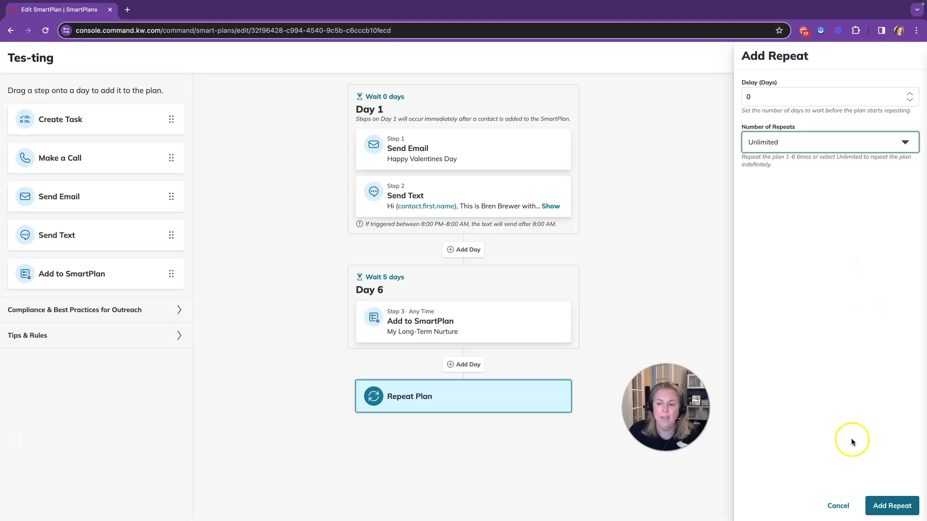
left_click(887, 504)
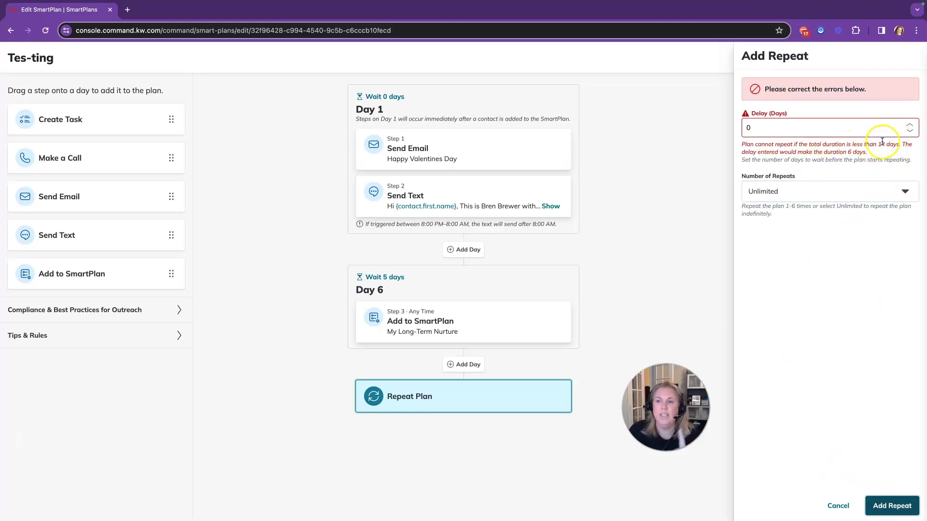
Raise the repeat delay to 8 days, add the repeat, then save and close the plan.
left_click(910, 125)
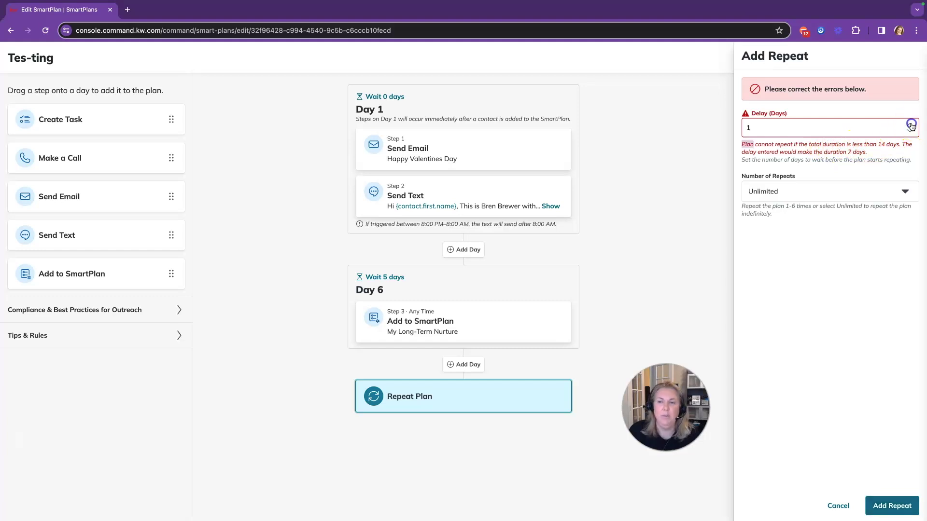
double_click(911, 125)
triple_click(910, 125)
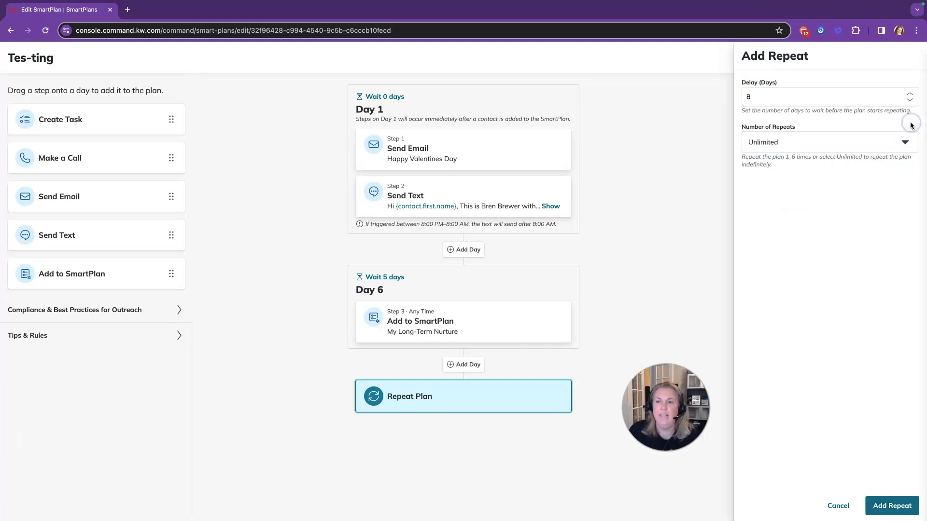
left_click(895, 502)
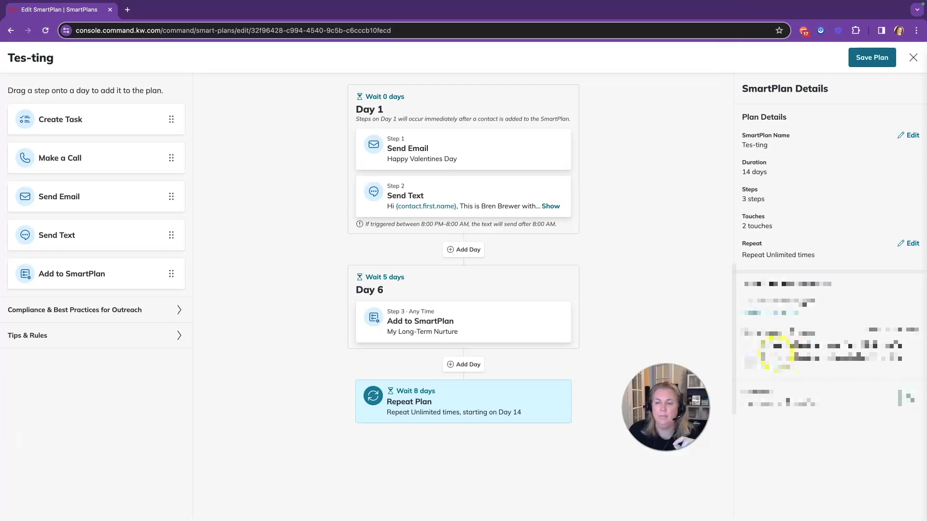
left_click(878, 58)
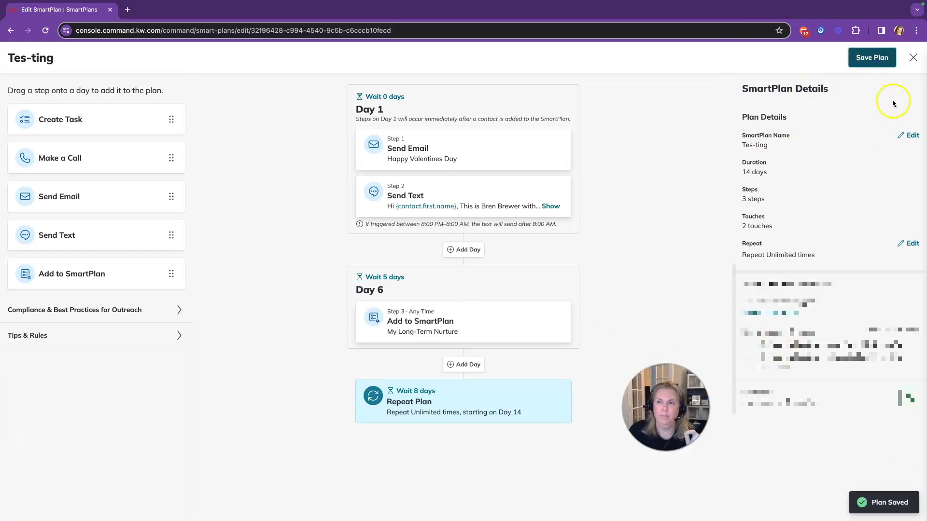
left_click(912, 57)
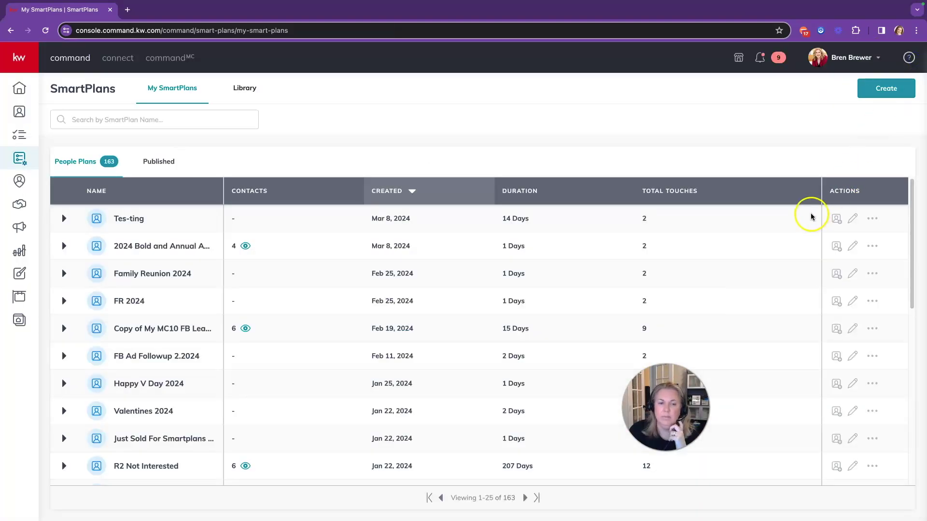